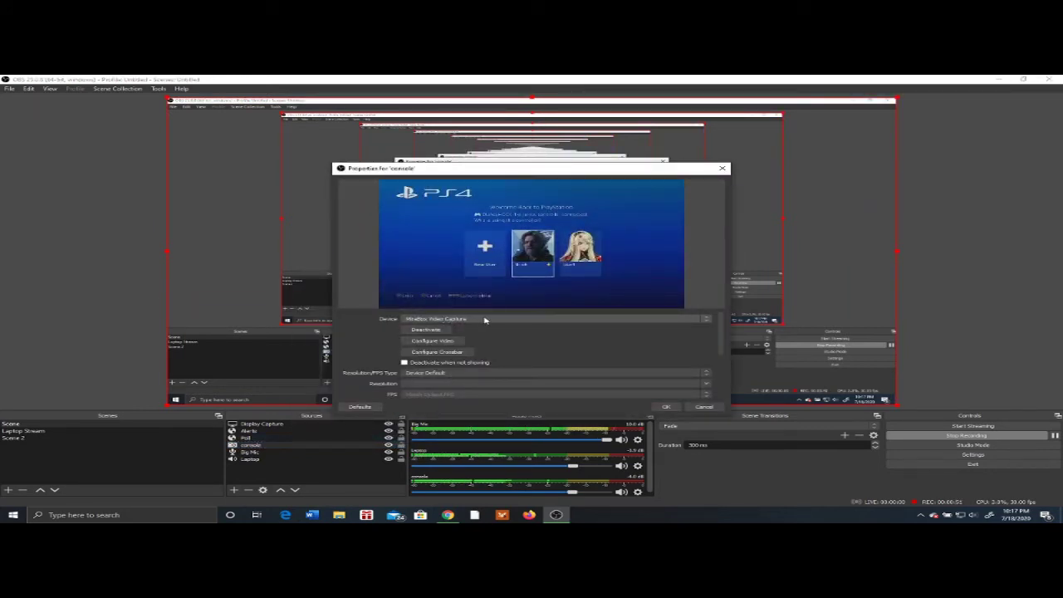
Scroll the console source Properties down to the custom audio device option.
scroll(485, 320, "down", 5)
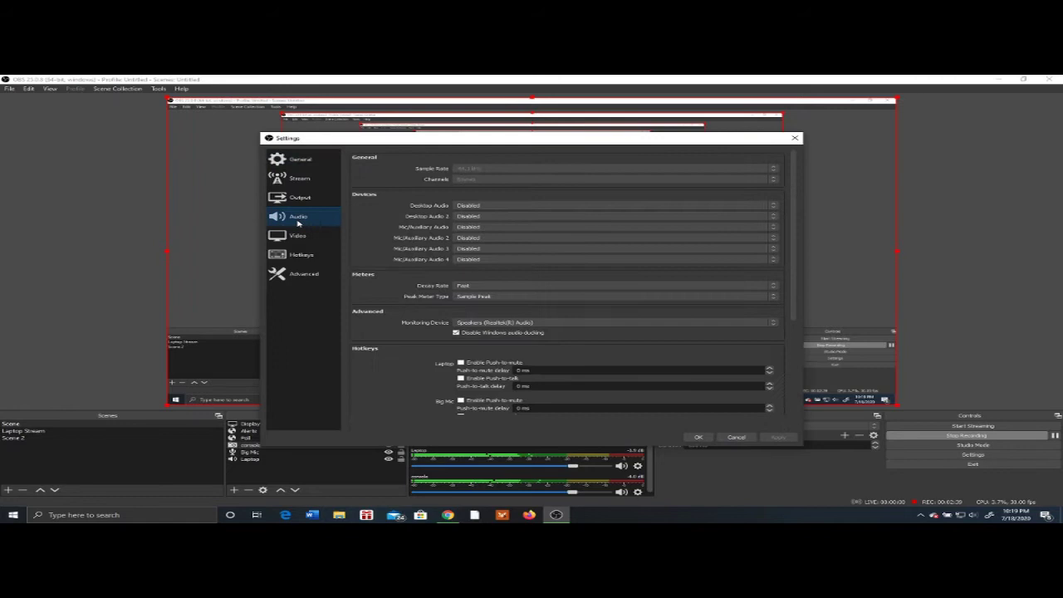
Review the Audio settings: disabled global devices, Realtek monitoring, and per-source hotkeys.
scroll(407, 259, "down", 2)
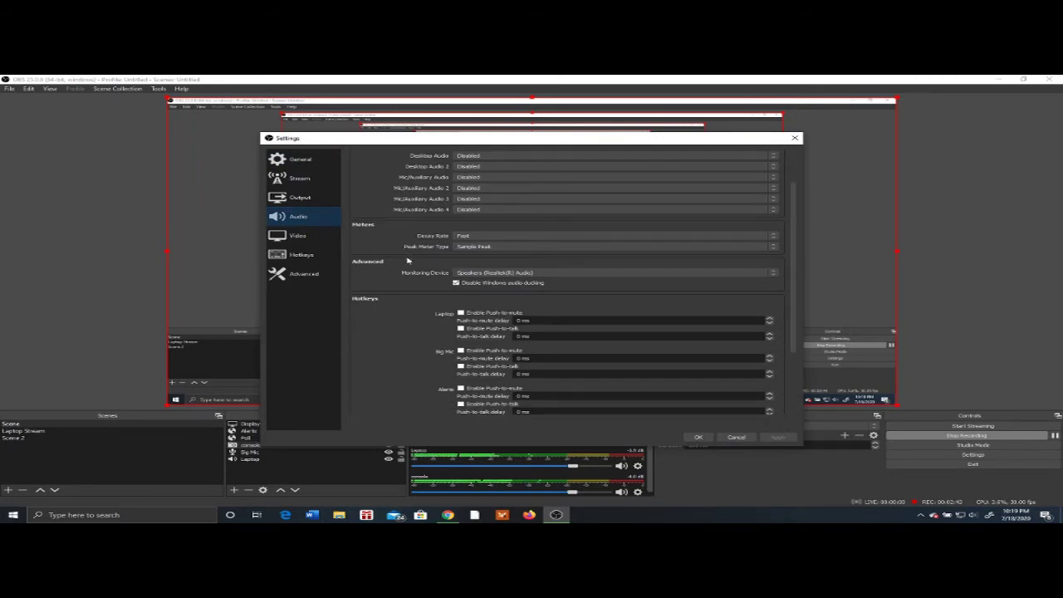
scroll(407, 260, "down", 3)
scroll(406, 259, "down", 1)
scroll(407, 260, "up", 2)
scroll(407, 260, "up", 4)
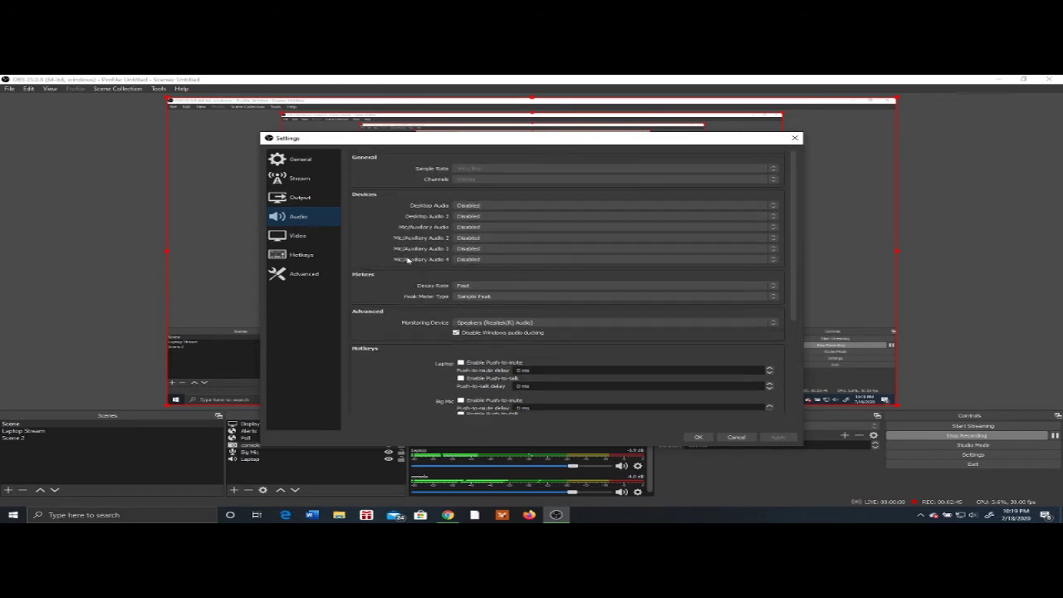